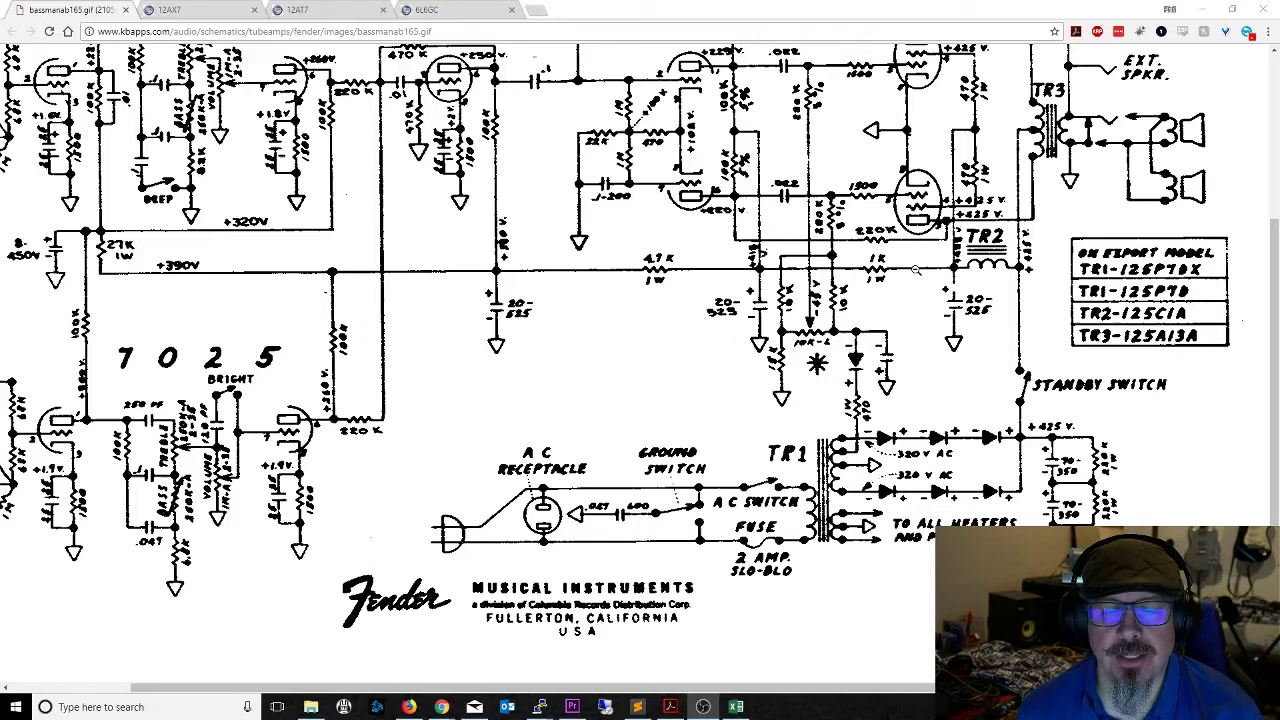
Shrink the Fender Bassman AB165 schematic GIF so the whole image fits the browser window
{"action": "left_click", "coordinate": [480, 326]}
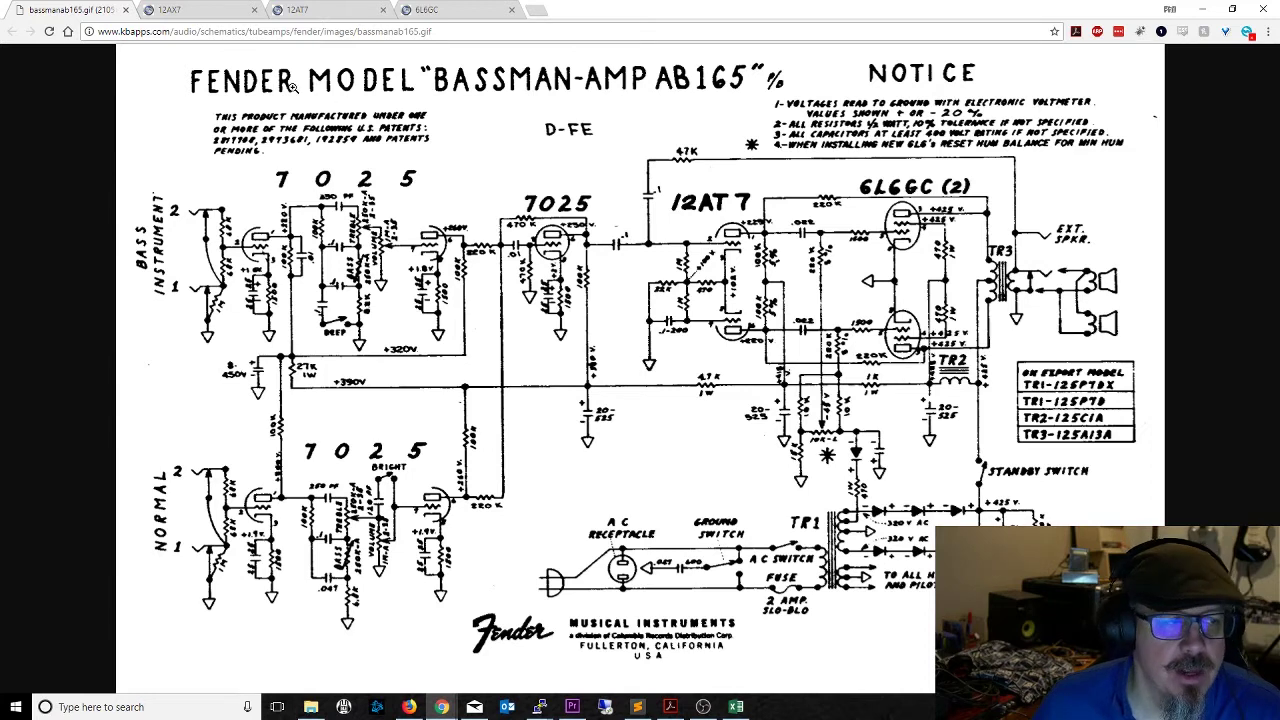
Review the 12AX7 datasheet from its page 1 heater ratings to the page 2 amplifier table
{"action": "left_click", "coordinate": [216, 14]}
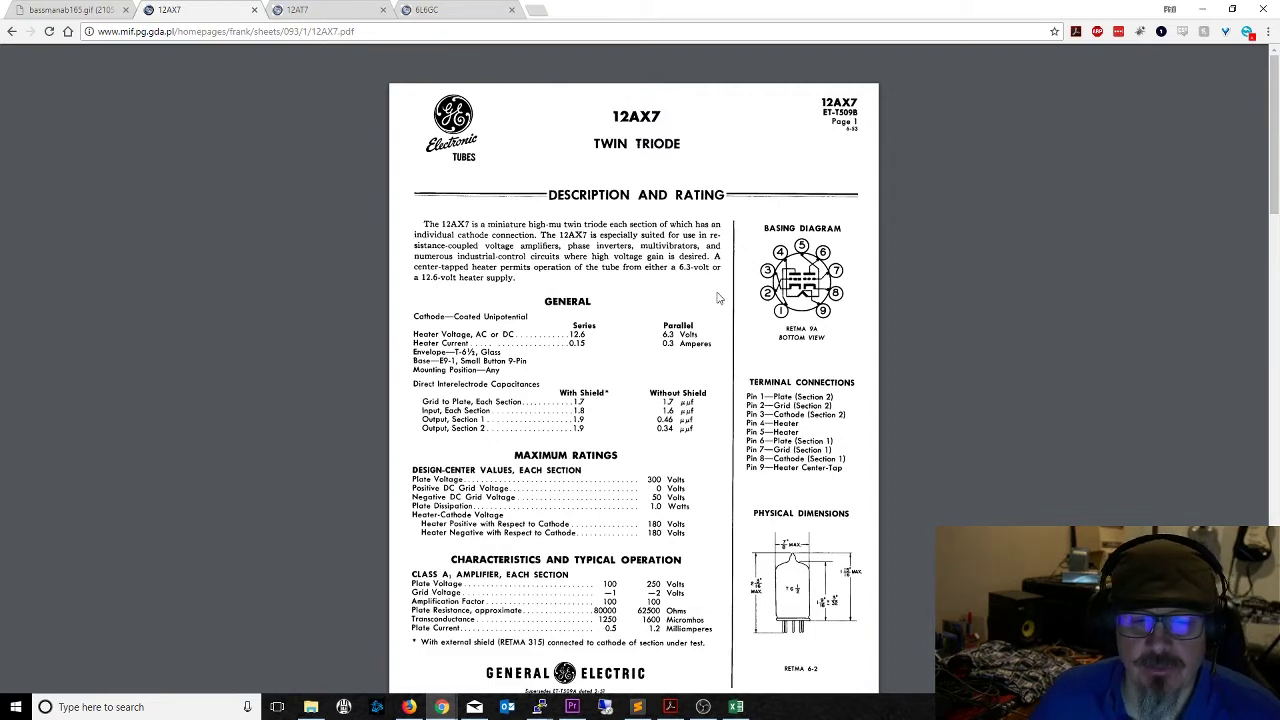
{"action": "scroll", "coordinate": [651, 377], "scroll_direction": "down", "scroll_amount": 5}
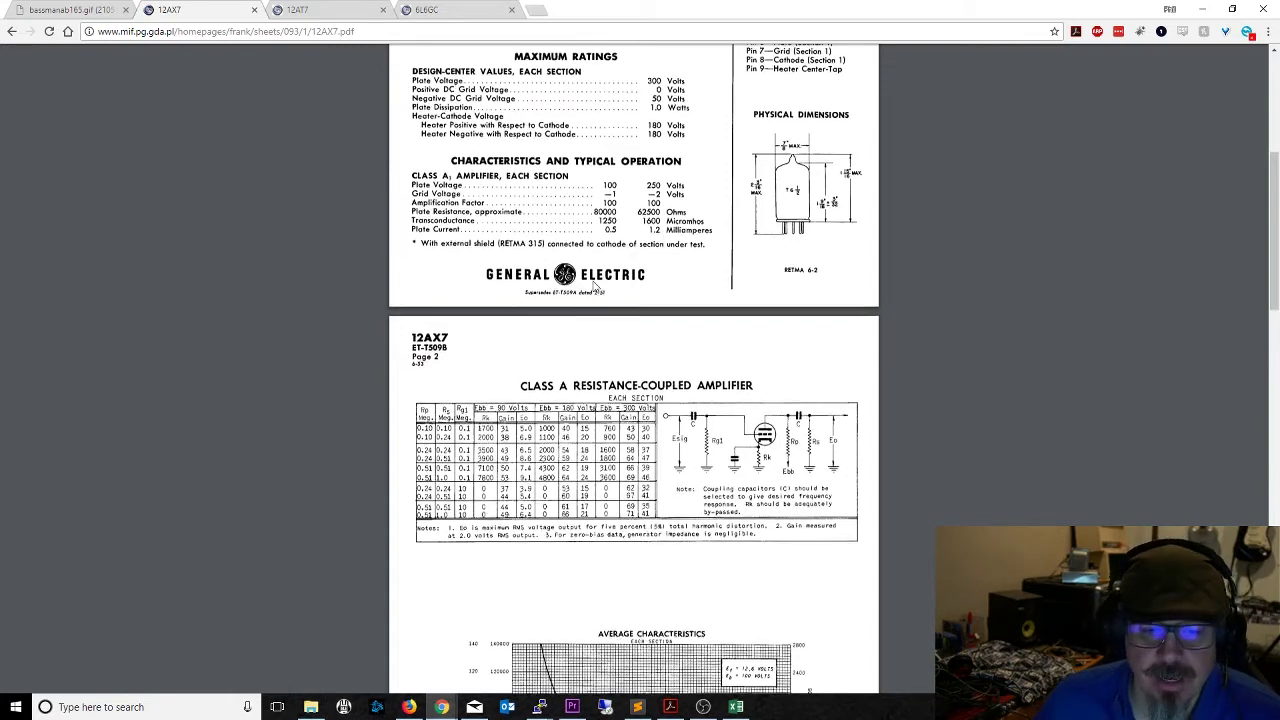
{"action": "scroll", "coordinate": [660, 236], "scroll_direction": "up", "scroll_amount": 1}
Compare the 12AT7 datasheet's heater and Class A1 plate currents against the 12AX7 datasheet
{"action": "left_click", "coordinate": [311, 9]}
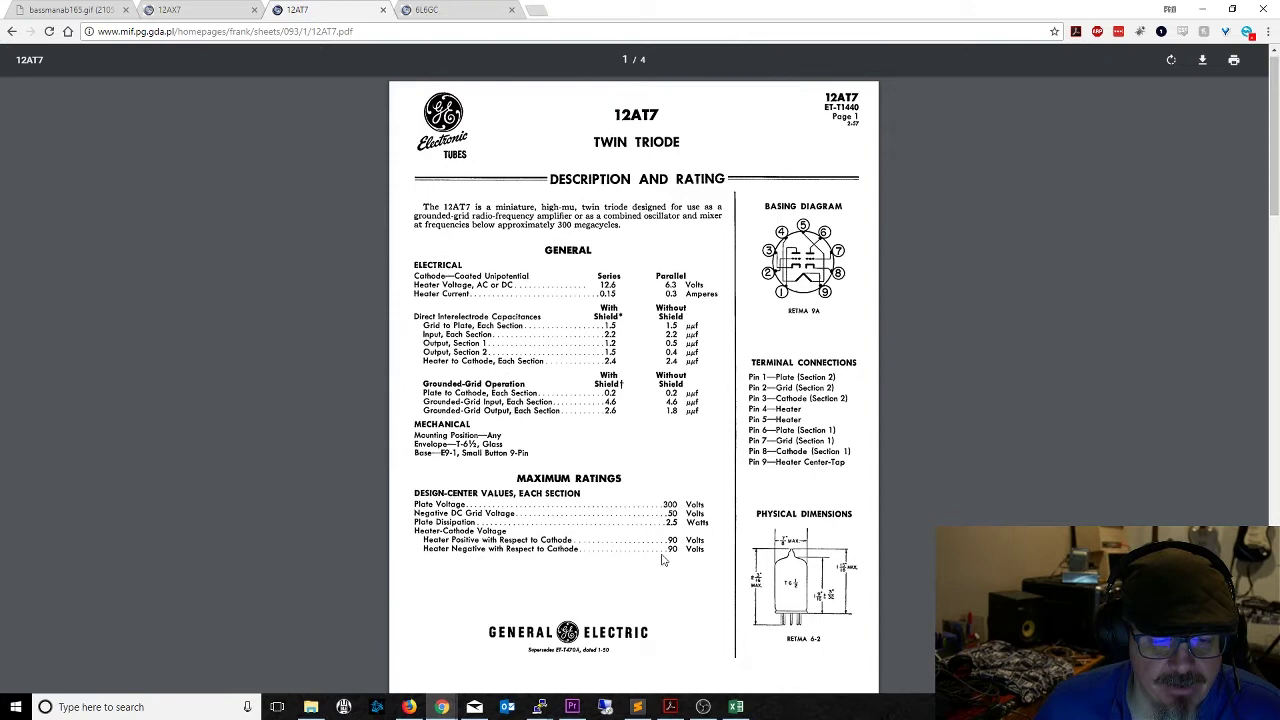
{"action": "scroll", "coordinate": [684, 420], "scroll_direction": "down", "scroll_amount": 5}
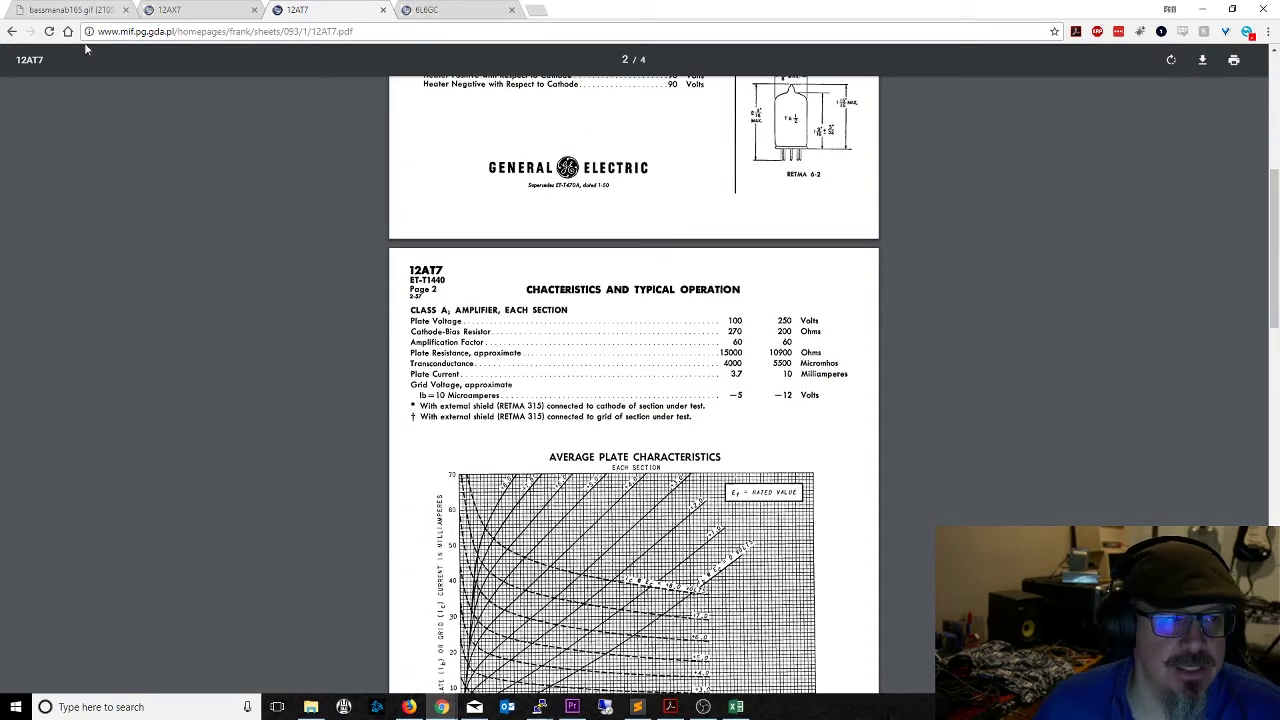
{"action": "left_click", "coordinate": [160, 14]}
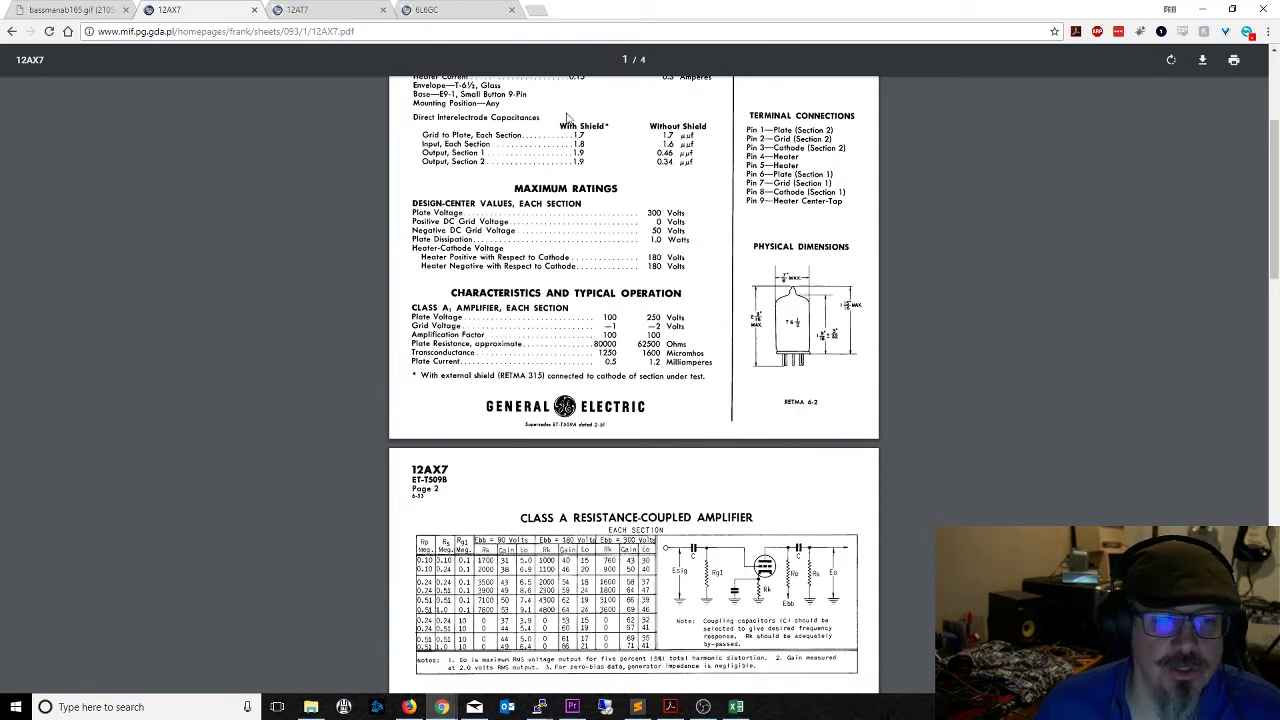
{"action": "left_click", "coordinate": [326, 18]}
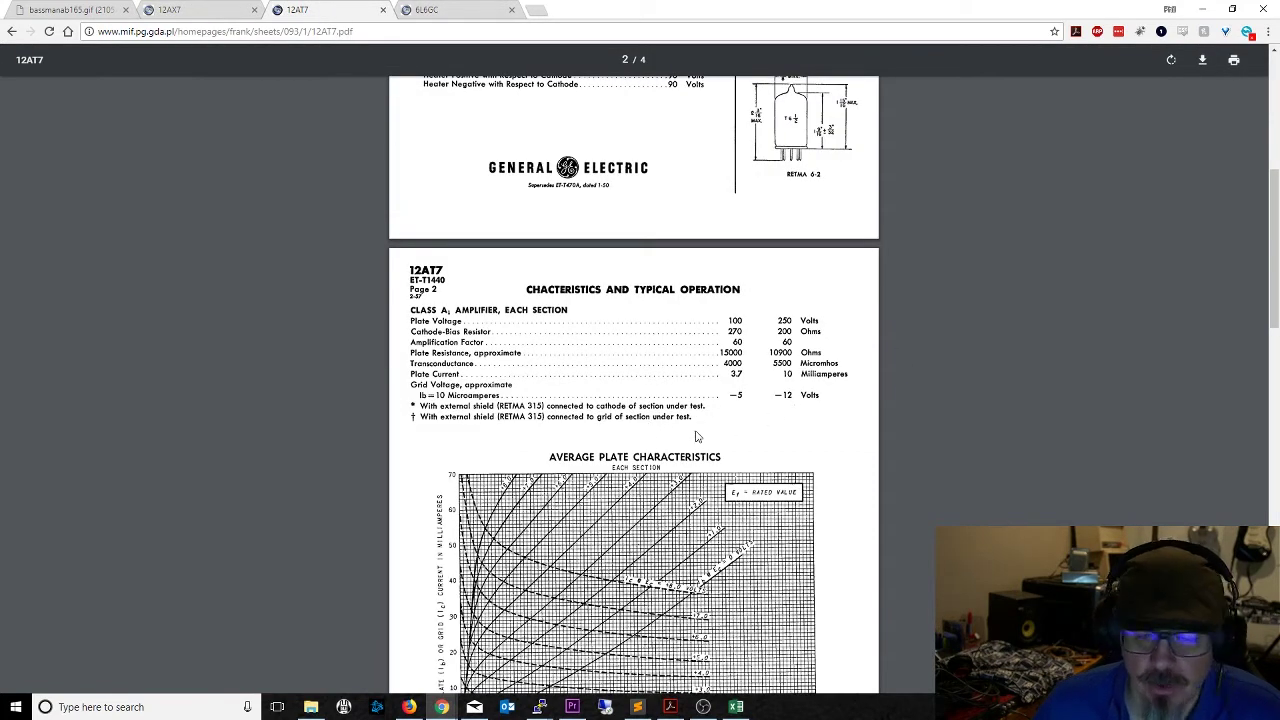
{"action": "scroll", "coordinate": [586, 380], "scroll_direction": "up", "scroll_amount": 3}
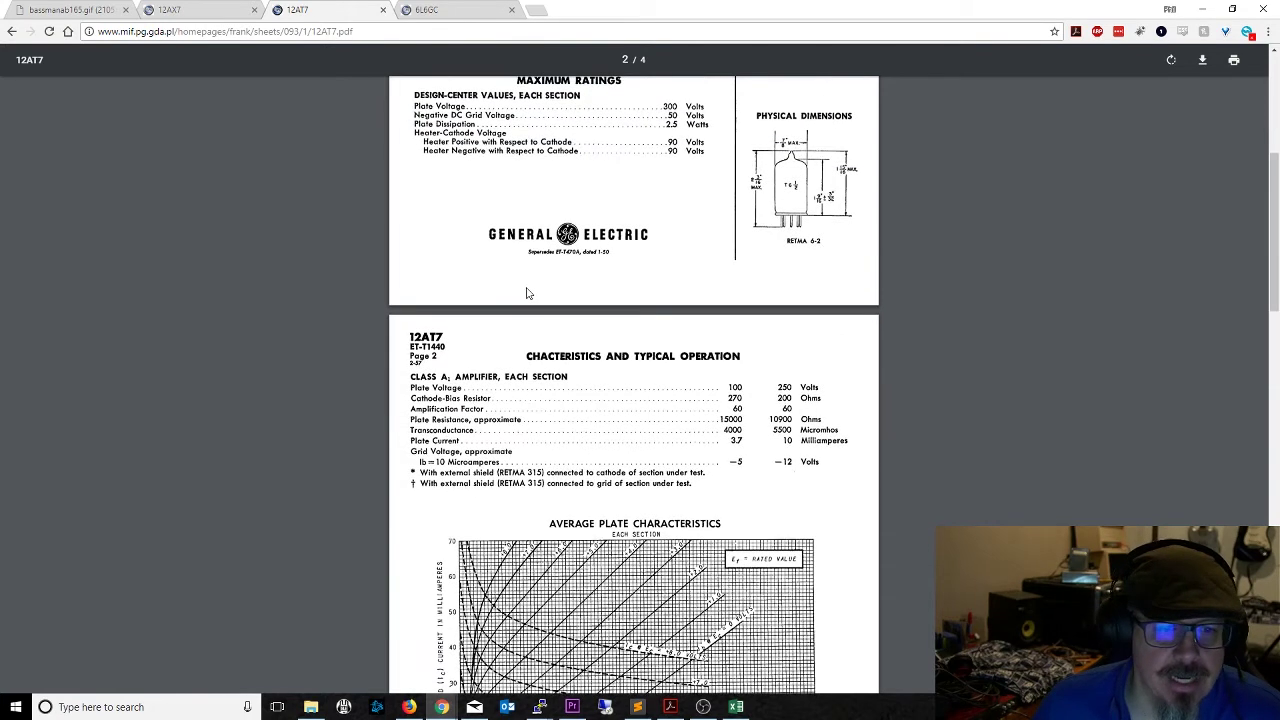
Read currents on pages 1–3 of the 6L6GC datasheet, then bring the tube current workbook forward
{"action": "left_click", "coordinate": [445, 9]}
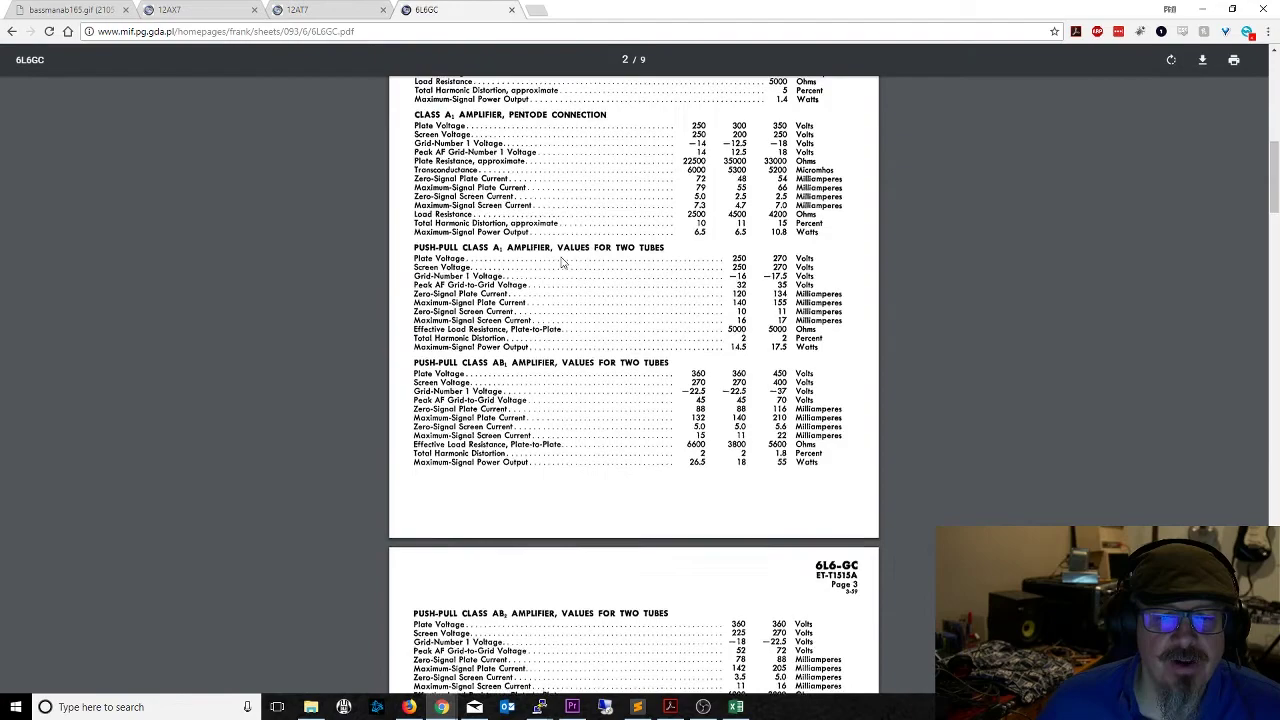
{"action": "scroll", "coordinate": [655, 288], "scroll_direction": "up", "scroll_amount": 3}
{"action": "scroll", "coordinate": [655, 288], "scroll_direction": "up", "scroll_amount": 5}
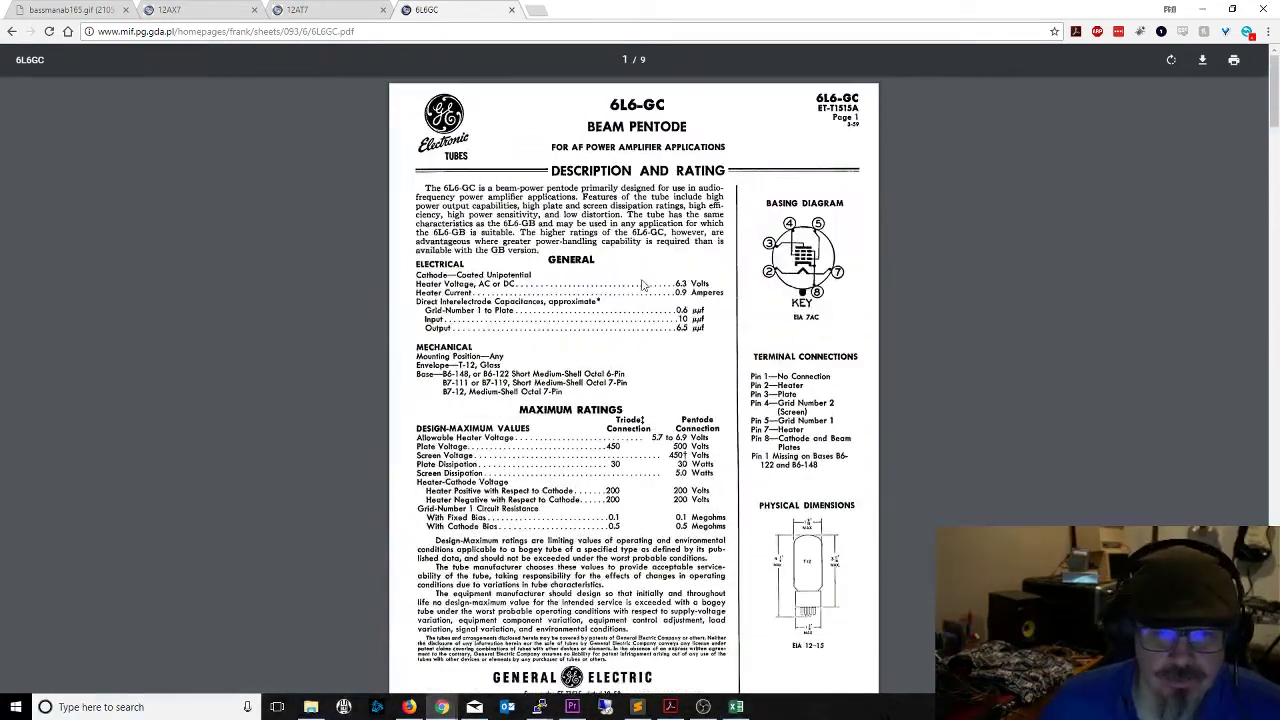
{"action": "scroll", "coordinate": [625, 295], "scroll_direction": "down", "scroll_amount": 2}
{"action": "scroll", "coordinate": [636, 250], "scroll_direction": "up", "scroll_amount": 1}
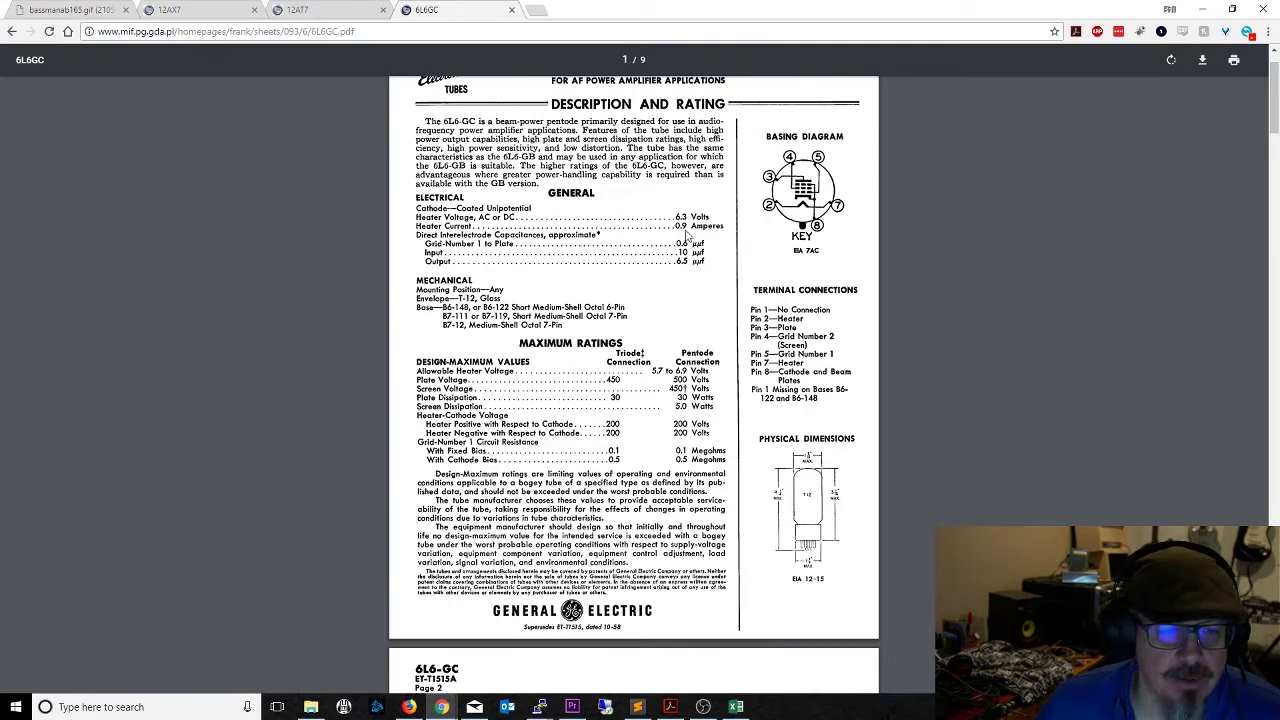
{"action": "scroll", "coordinate": [684, 345], "scroll_direction": "down", "scroll_amount": 3}
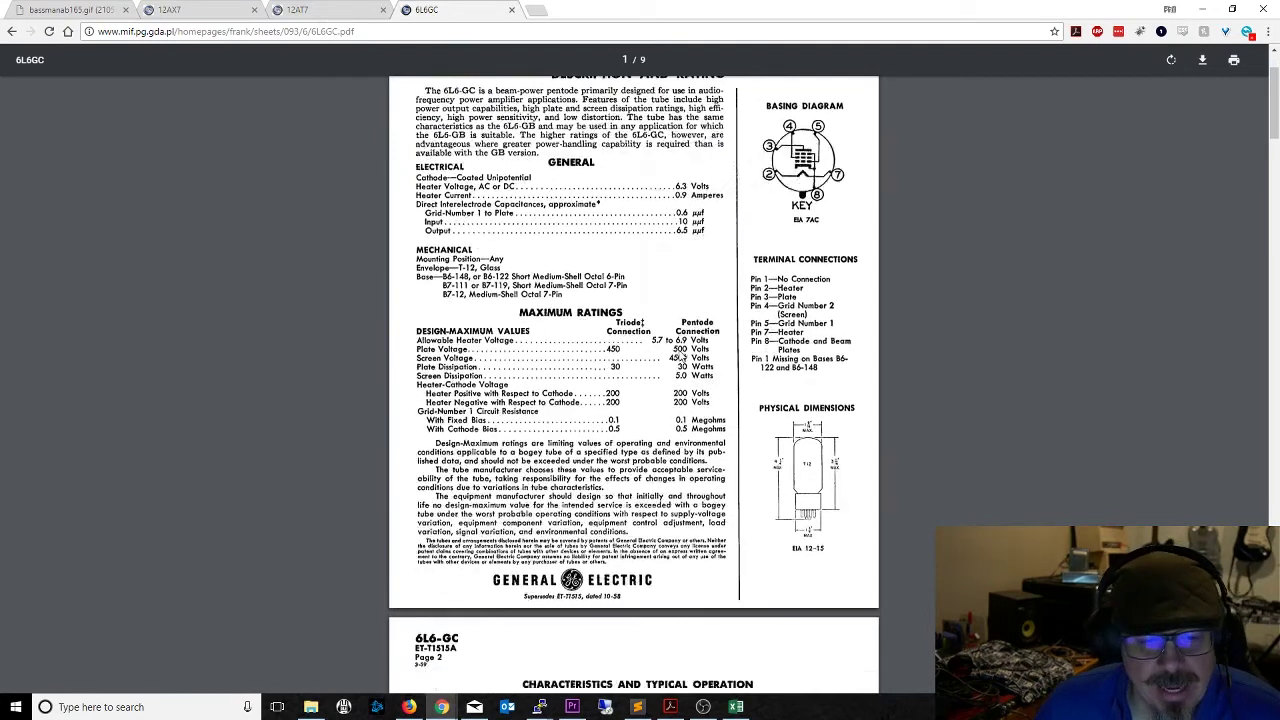
{"action": "scroll", "coordinate": [679, 357], "scroll_direction": "down", "scroll_amount": 3}
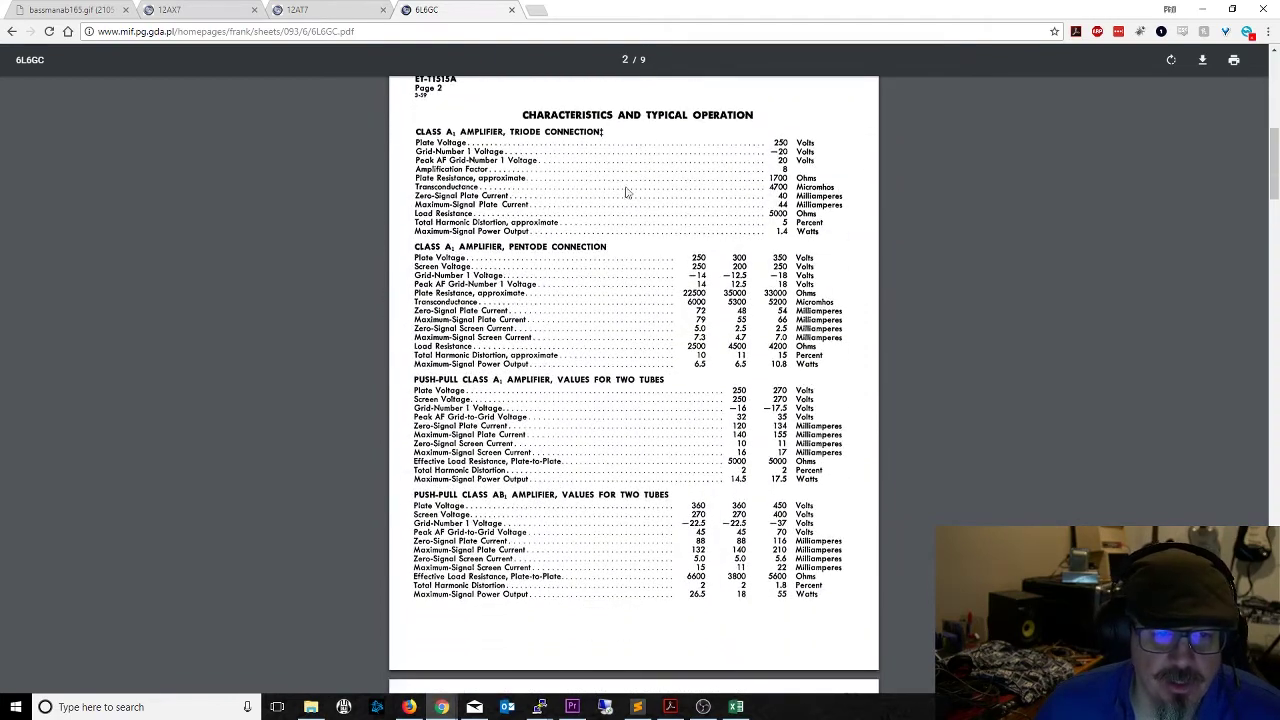
{"action": "scroll", "coordinate": [575, 352], "scroll_direction": "down", "scroll_amount": 1}
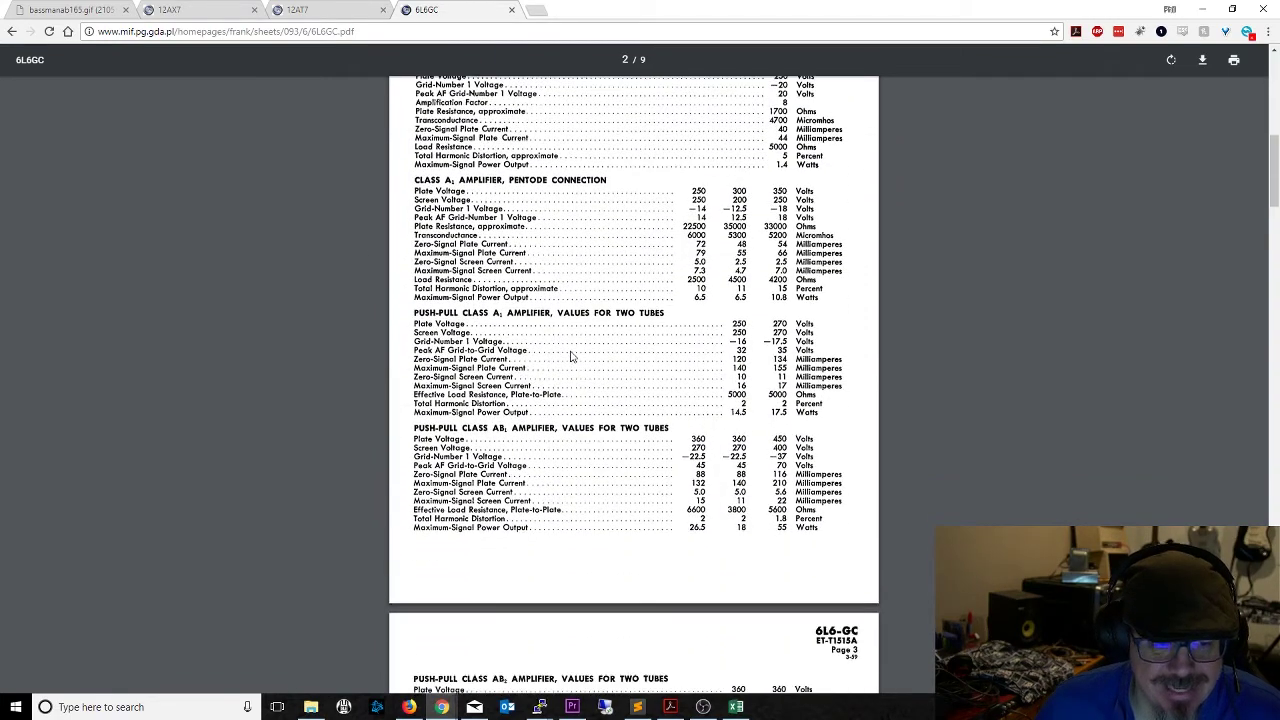
{"action": "scroll", "coordinate": [568, 450], "scroll_direction": "down", "scroll_amount": 2}
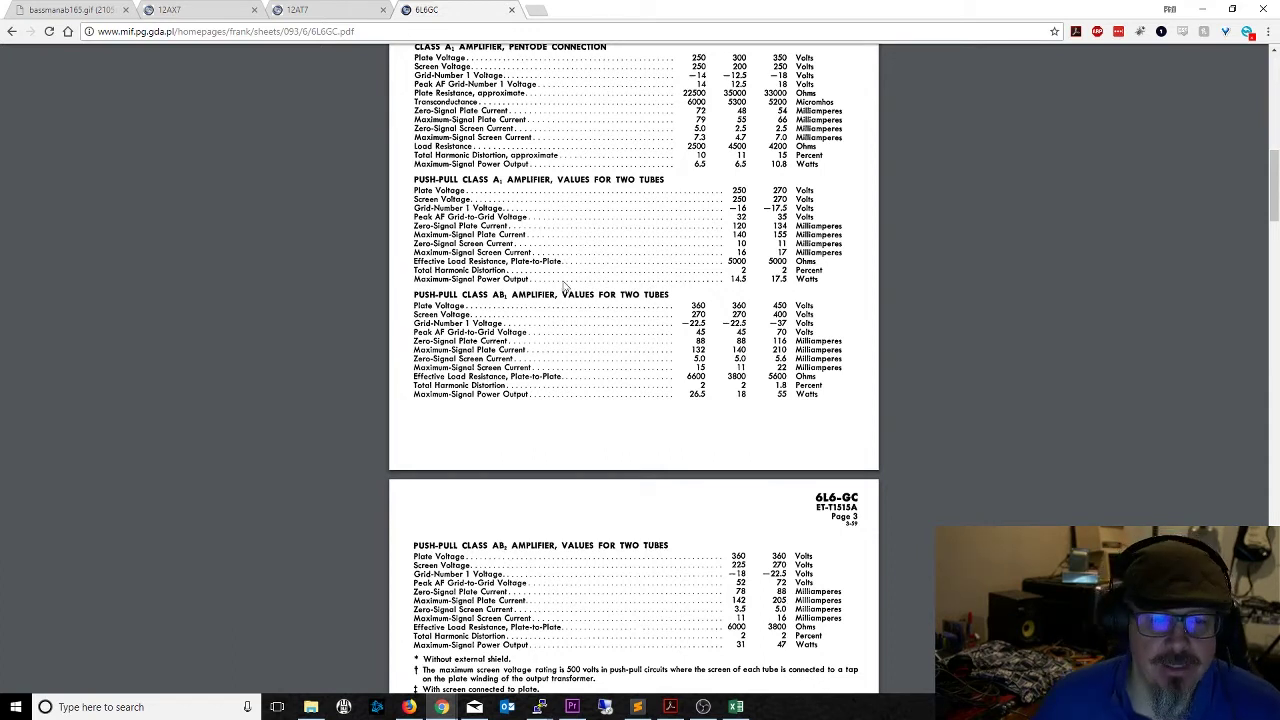
{"action": "left_click", "coordinate": [737, 707]}
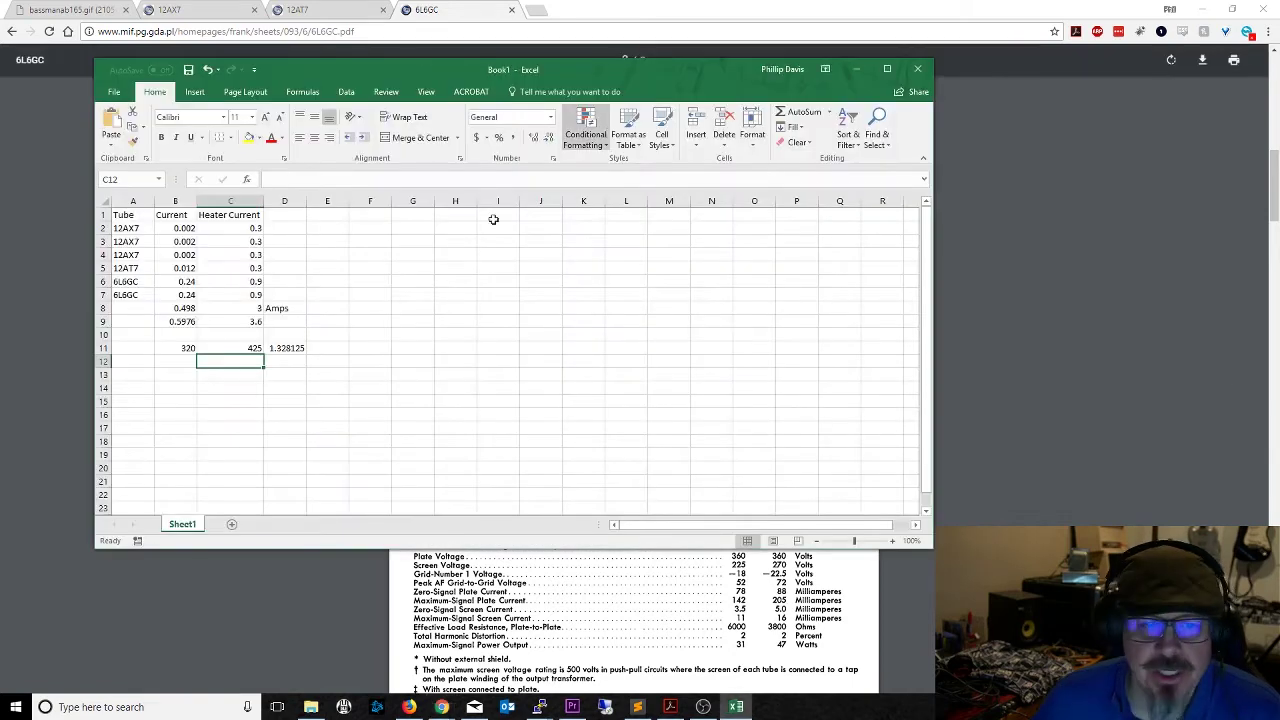
{"action": "left_click", "coordinate": [180, 228]}
{"action": "left_click", "coordinate": [224, 226]}
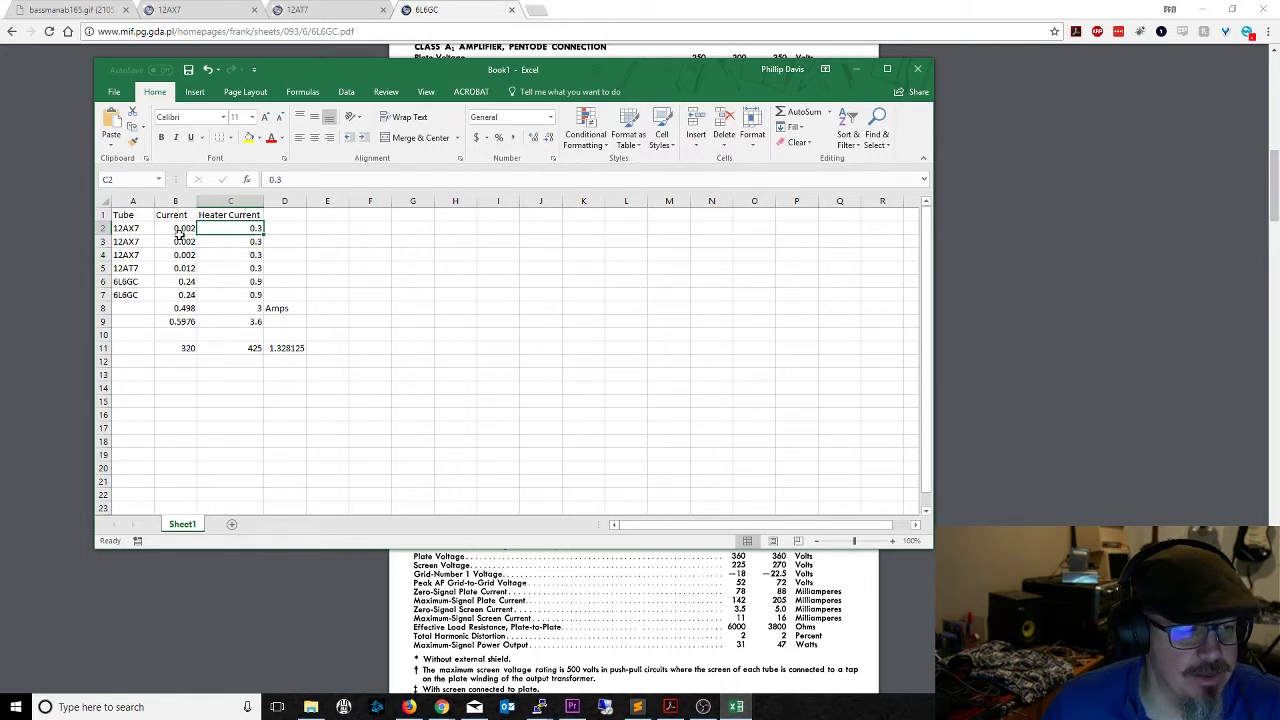
{"action": "left_click", "coordinate": [185, 307]}
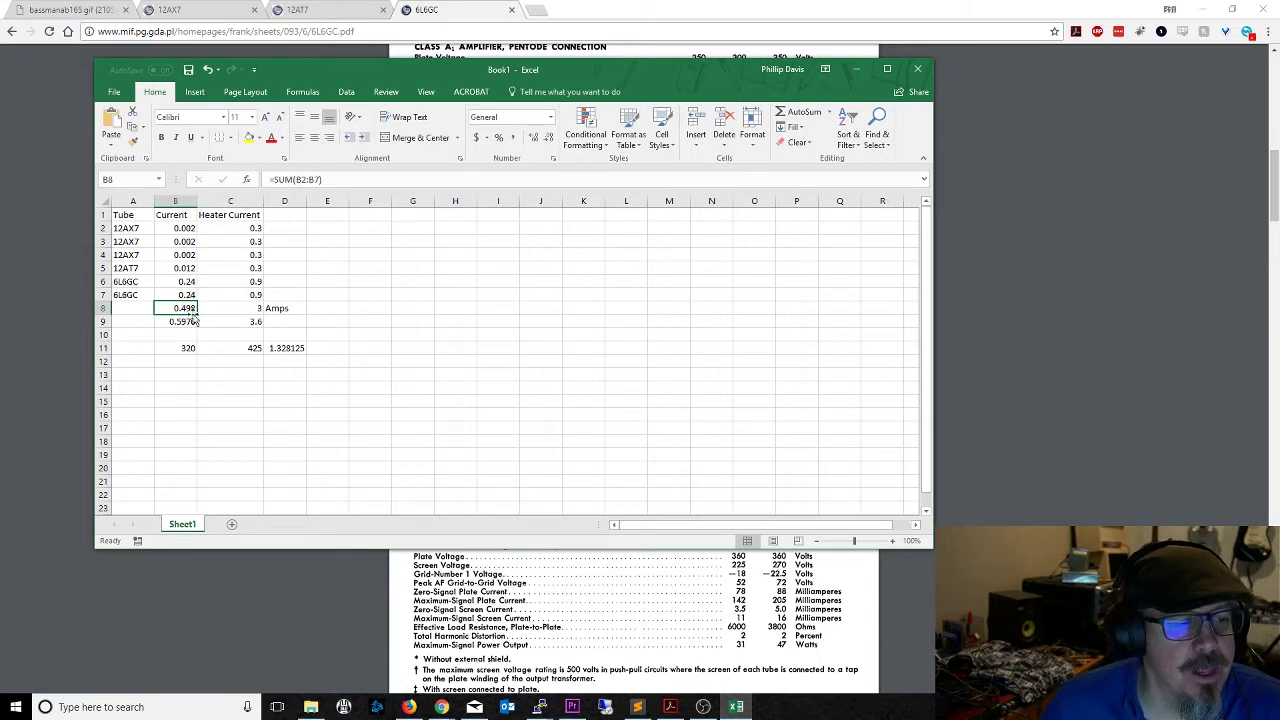
{"action": "left_click", "coordinate": [221, 309]}
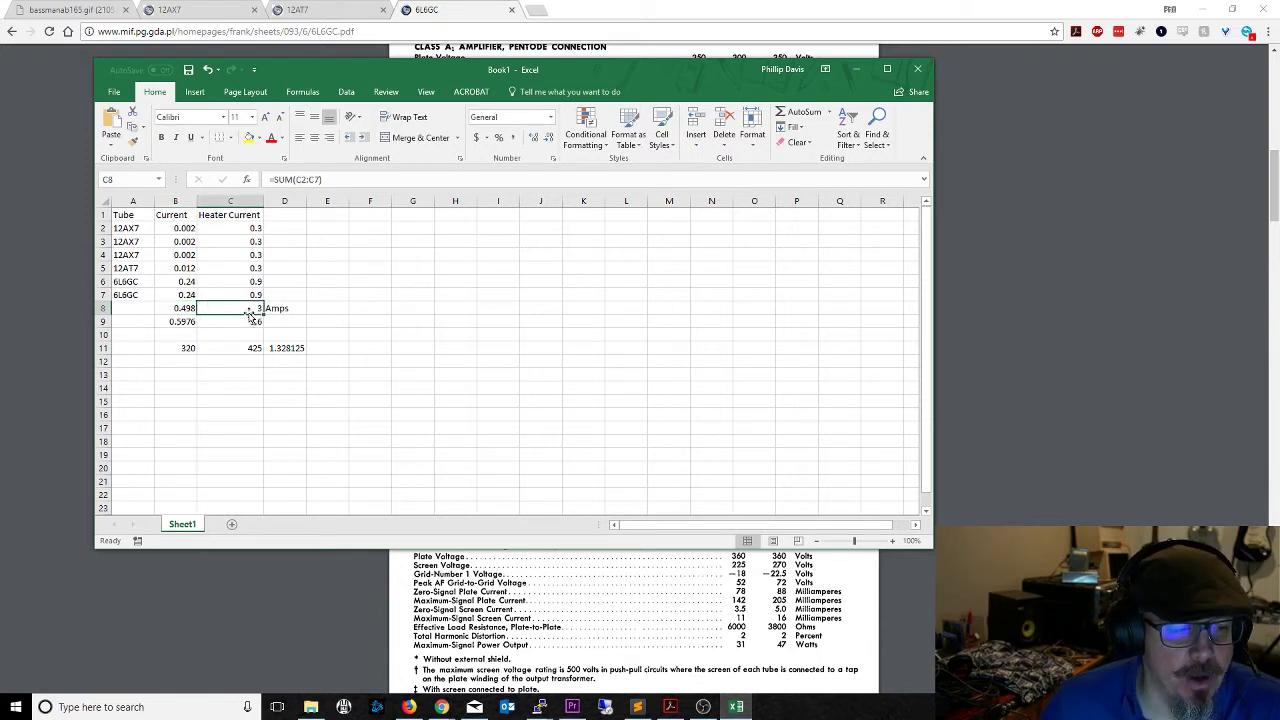
{"action": "left_click", "coordinate": [171, 308]}
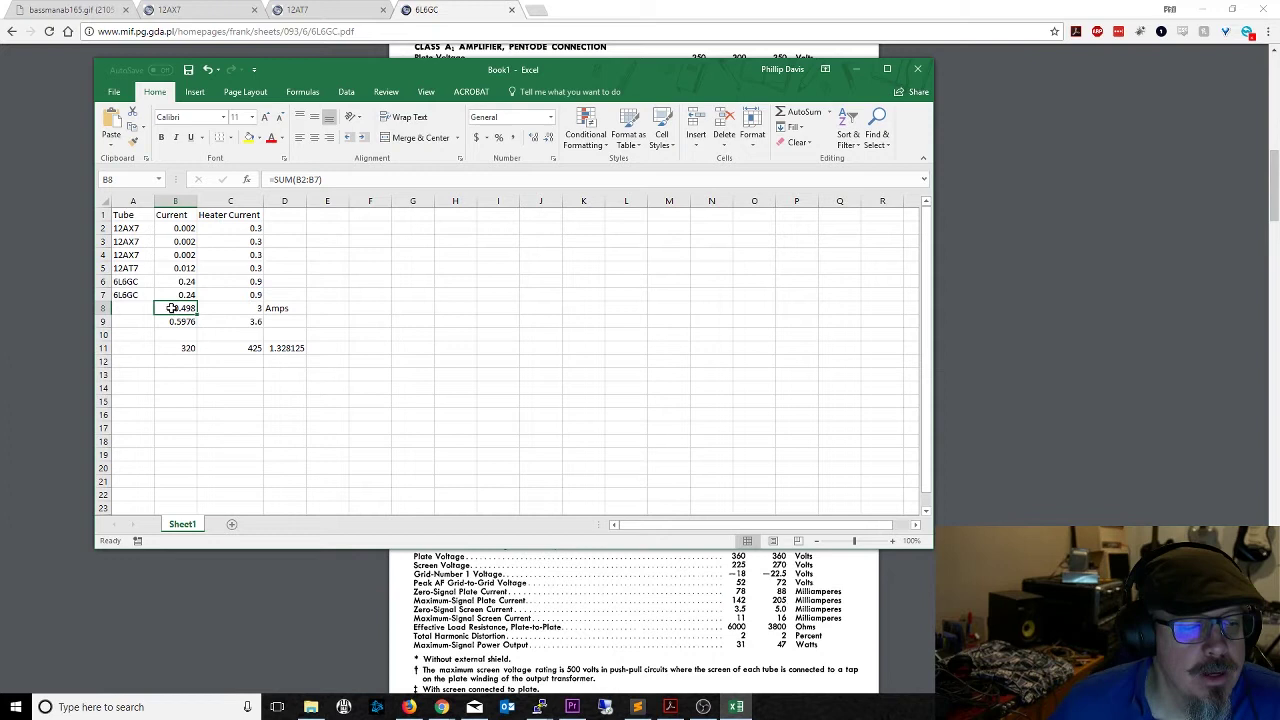
{"action": "left_click", "coordinate": [178, 323]}
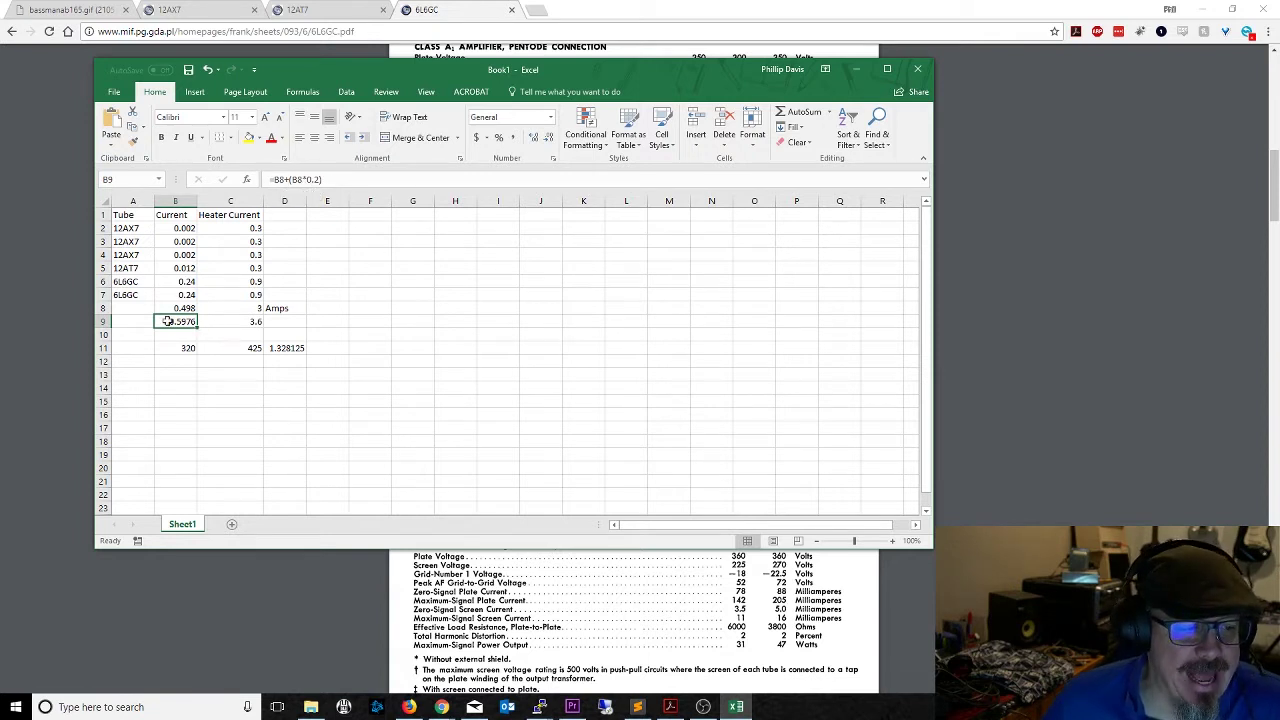
{"action": "left_click", "coordinate": [226, 321]}
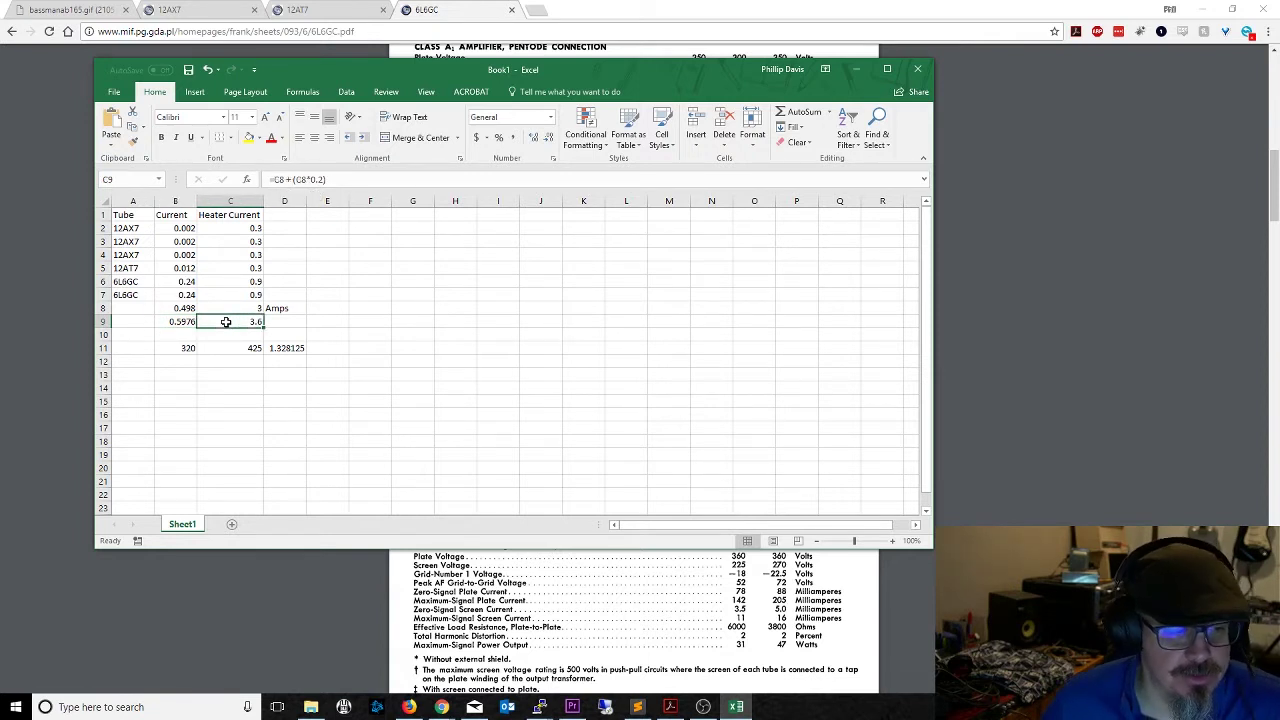
{"action": "left_click", "coordinate": [183, 321]}
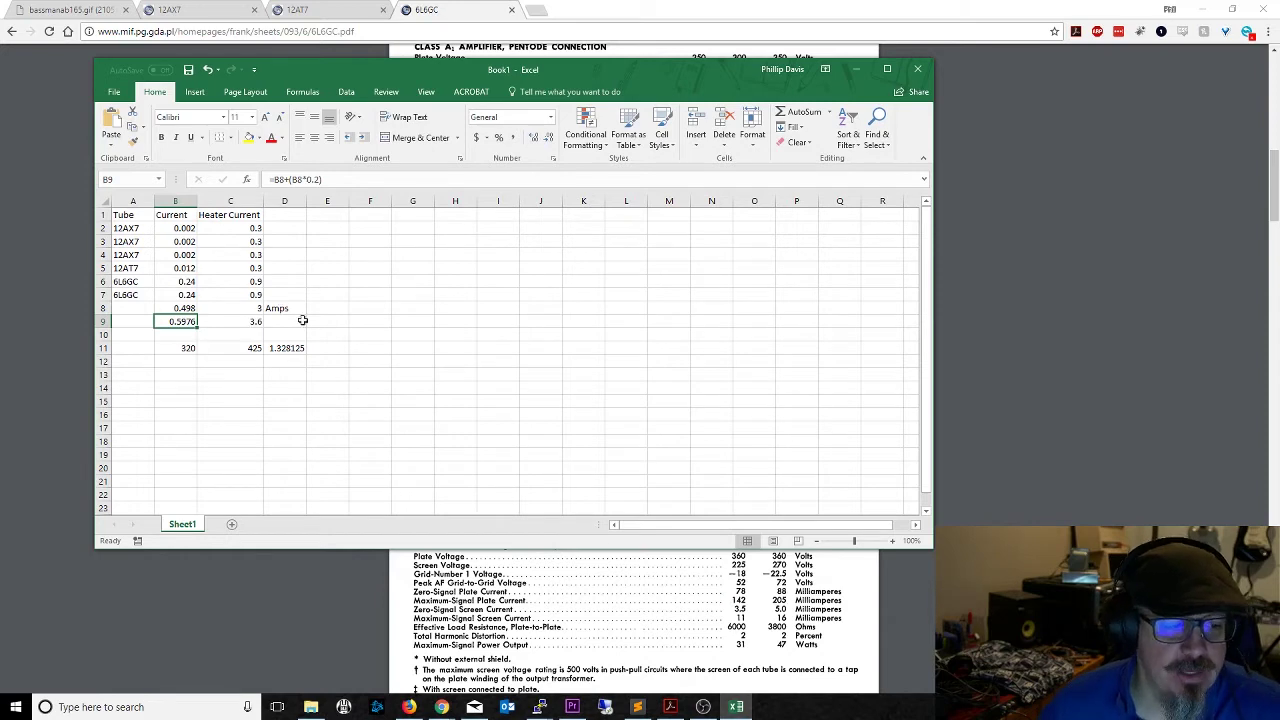
Enlarge the bassmanab165.gif schematic to full size to view the TR1 power transformer section
{"action": "left_click", "coordinate": [75, 14]}
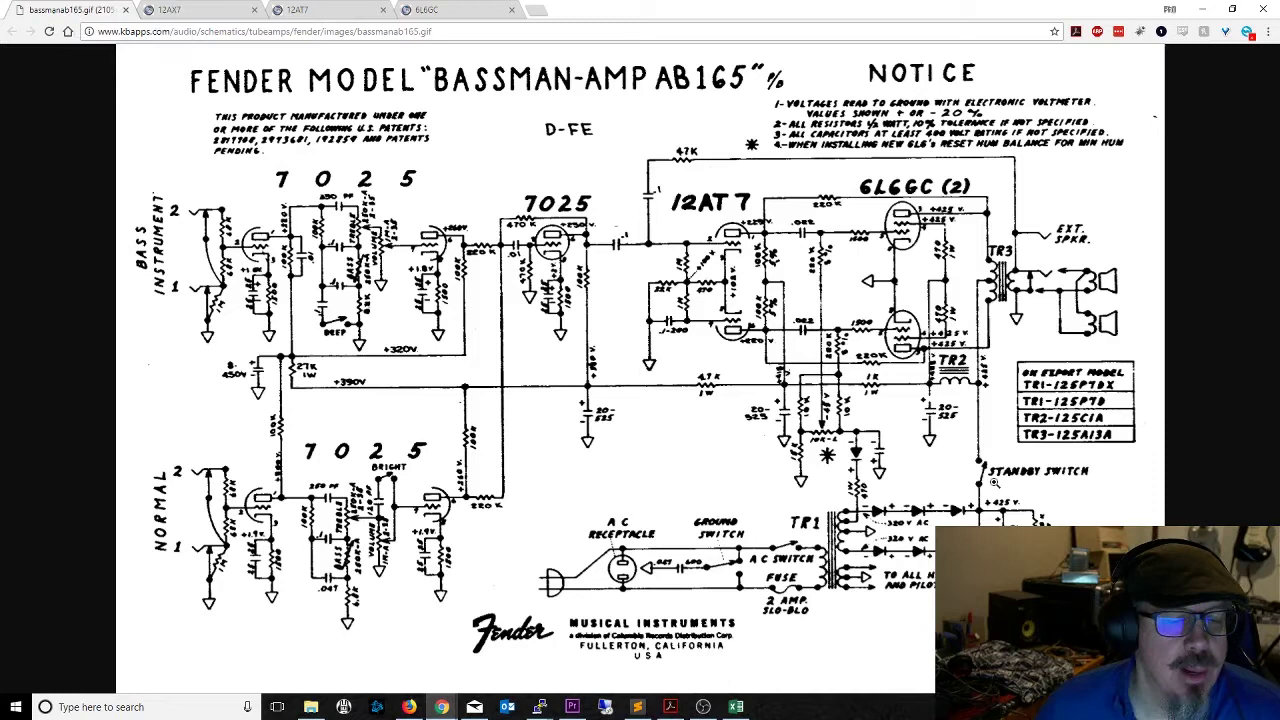
{"action": "left_click", "coordinate": [898, 534]}
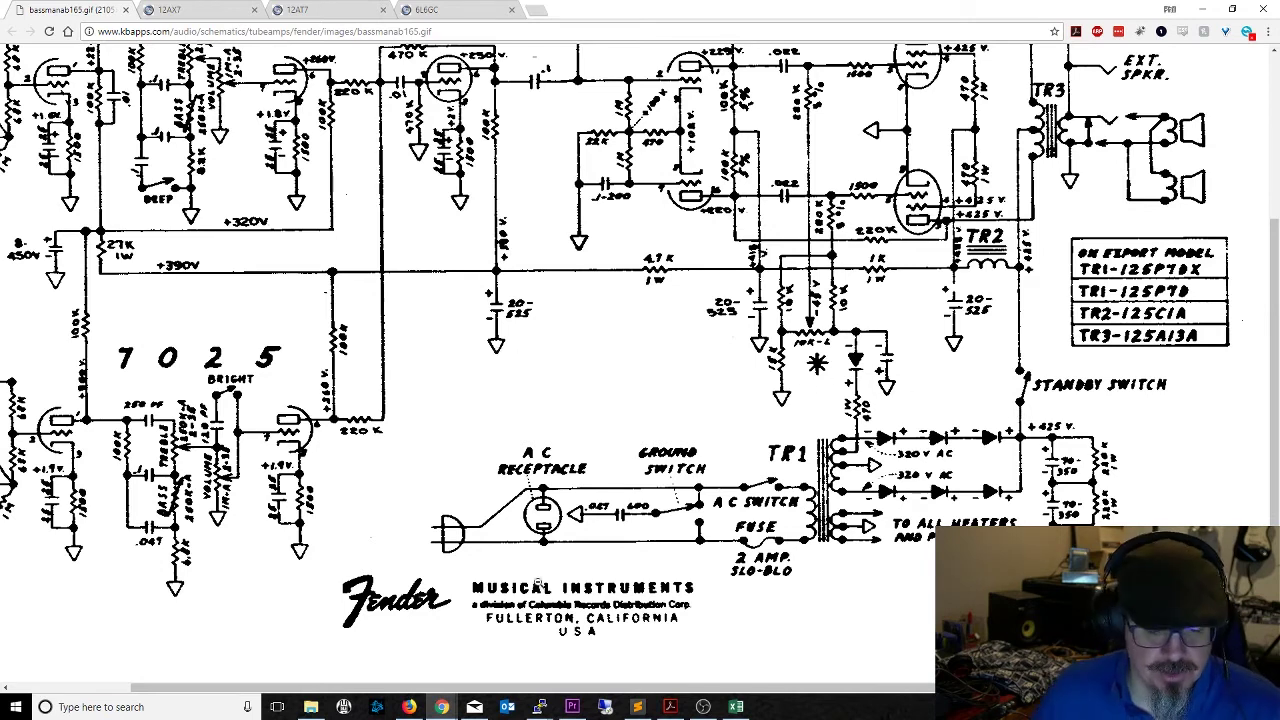
Bring Excel forward and check 320 in B11, 425 in C11 and the =C11/B11 ratio 1.328125
{"action": "left_click", "coordinate": [736, 707]}
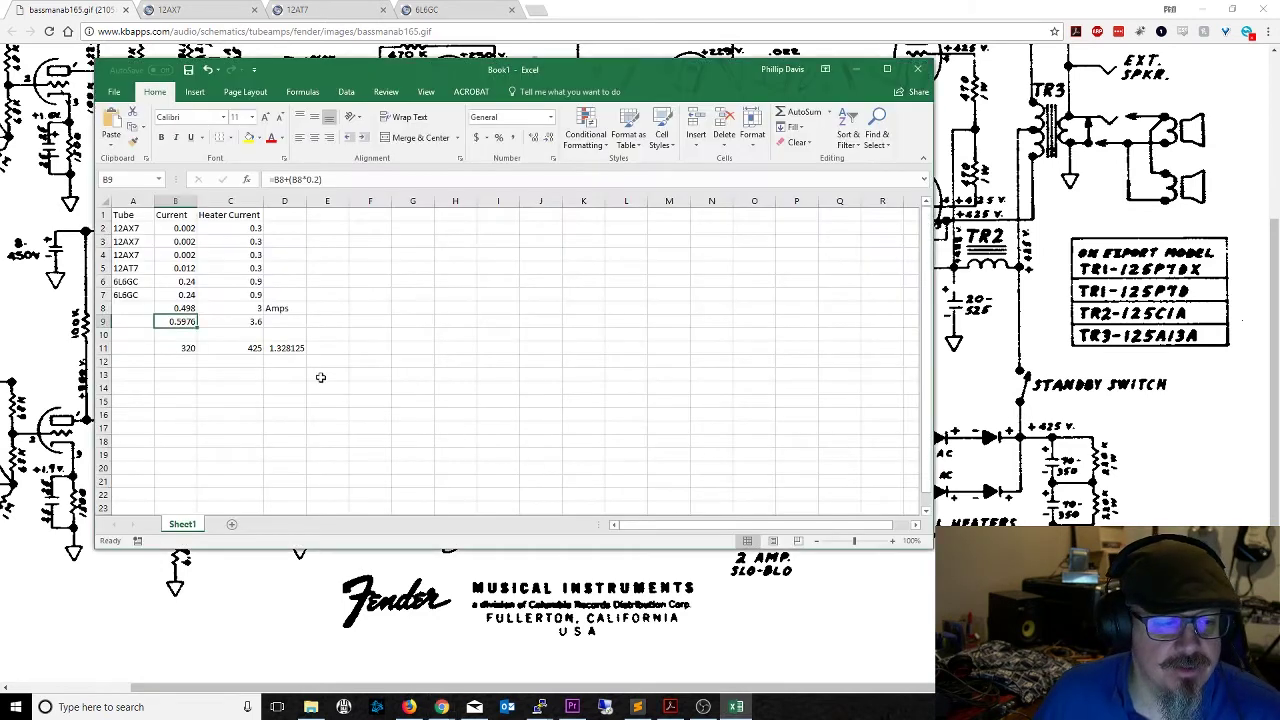
{"action": "left_click", "coordinate": [184, 346]}
{"action": "left_click", "coordinate": [211, 347]}
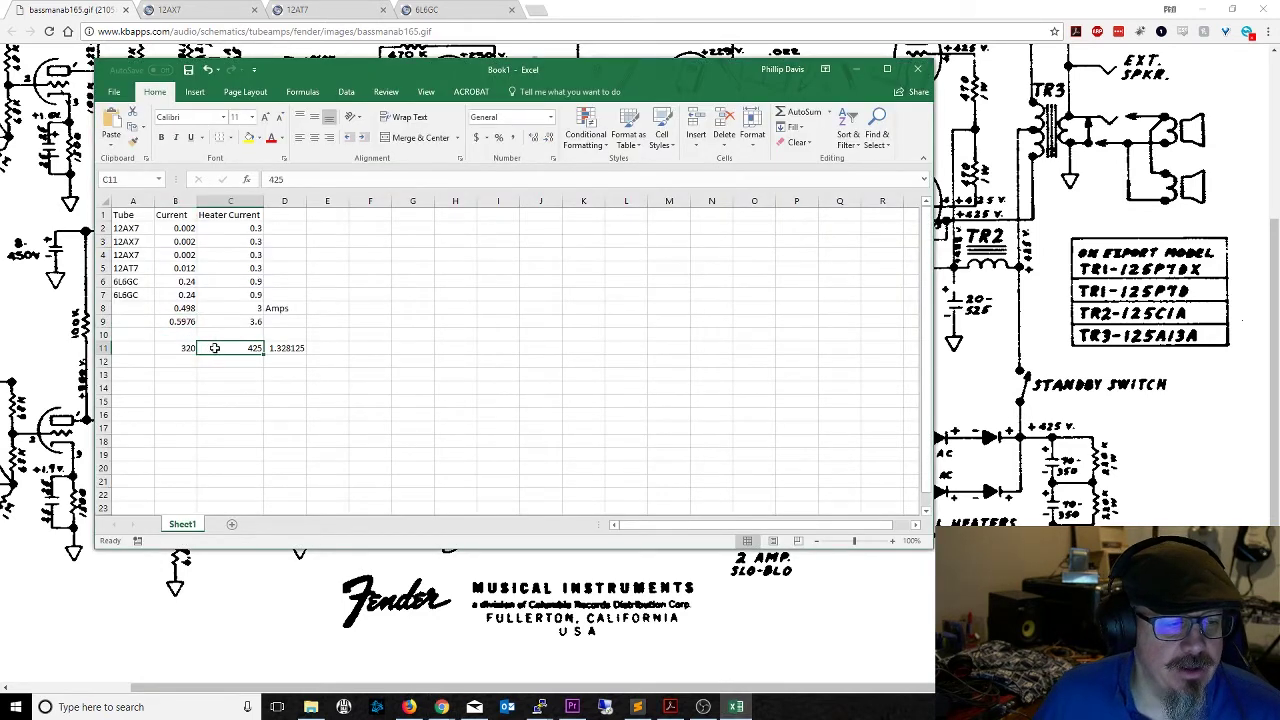
{"action": "left_click", "coordinate": [290, 348]}
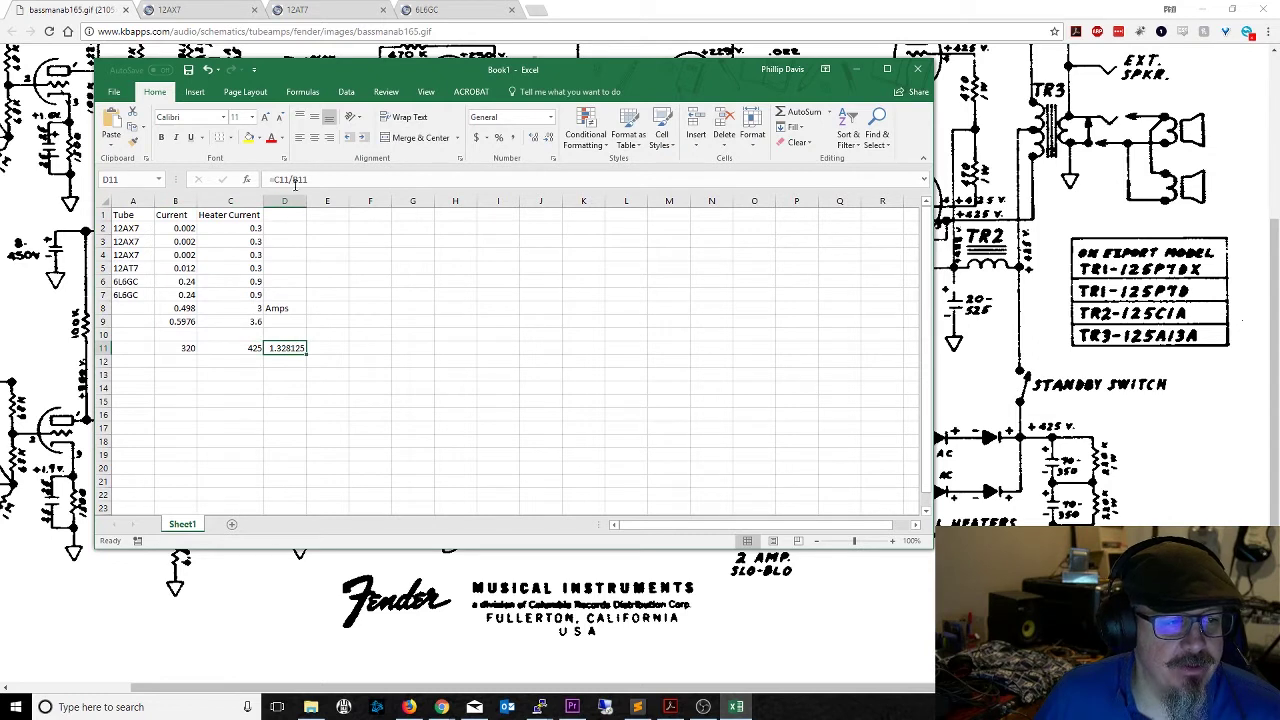
{"action": "left_click", "coordinate": [245, 348]}
{"action": "left_click", "coordinate": [186, 347]}
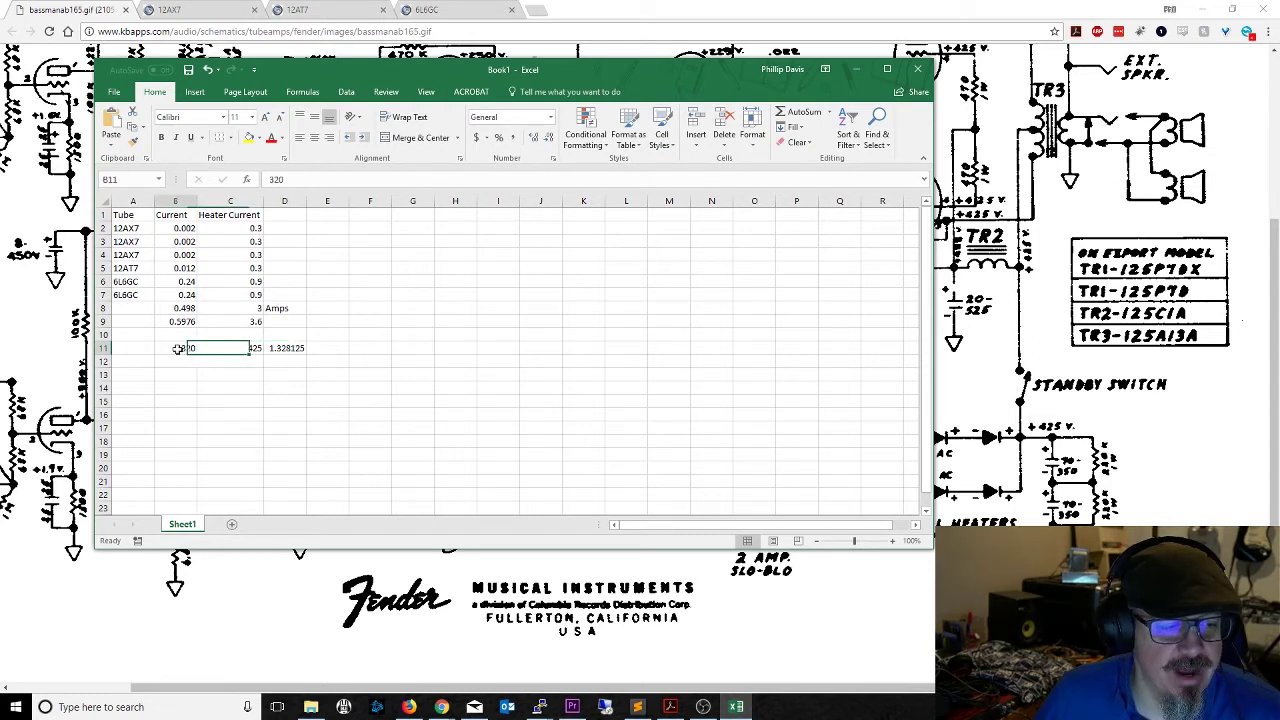
{"action": "left_click", "coordinate": [284, 350]}
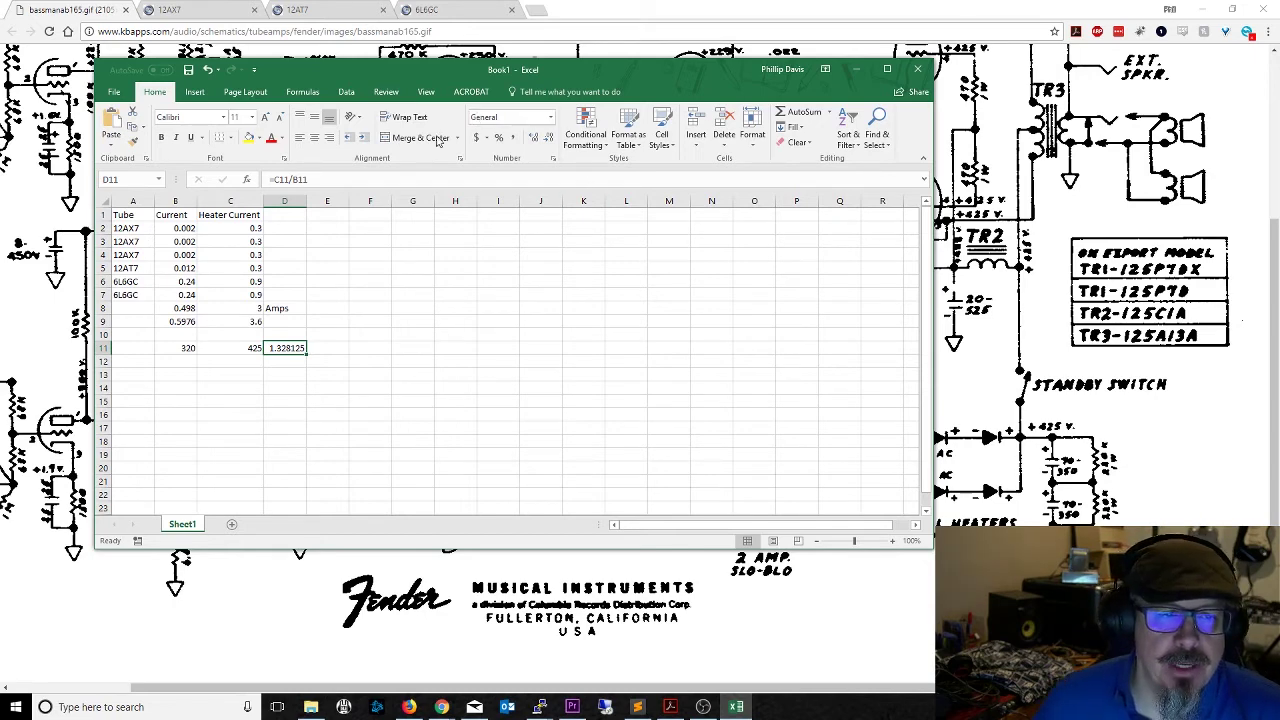
{"action": "left_click_drag", "start_coordinate": [485, 81], "coordinate": [506, 75]}
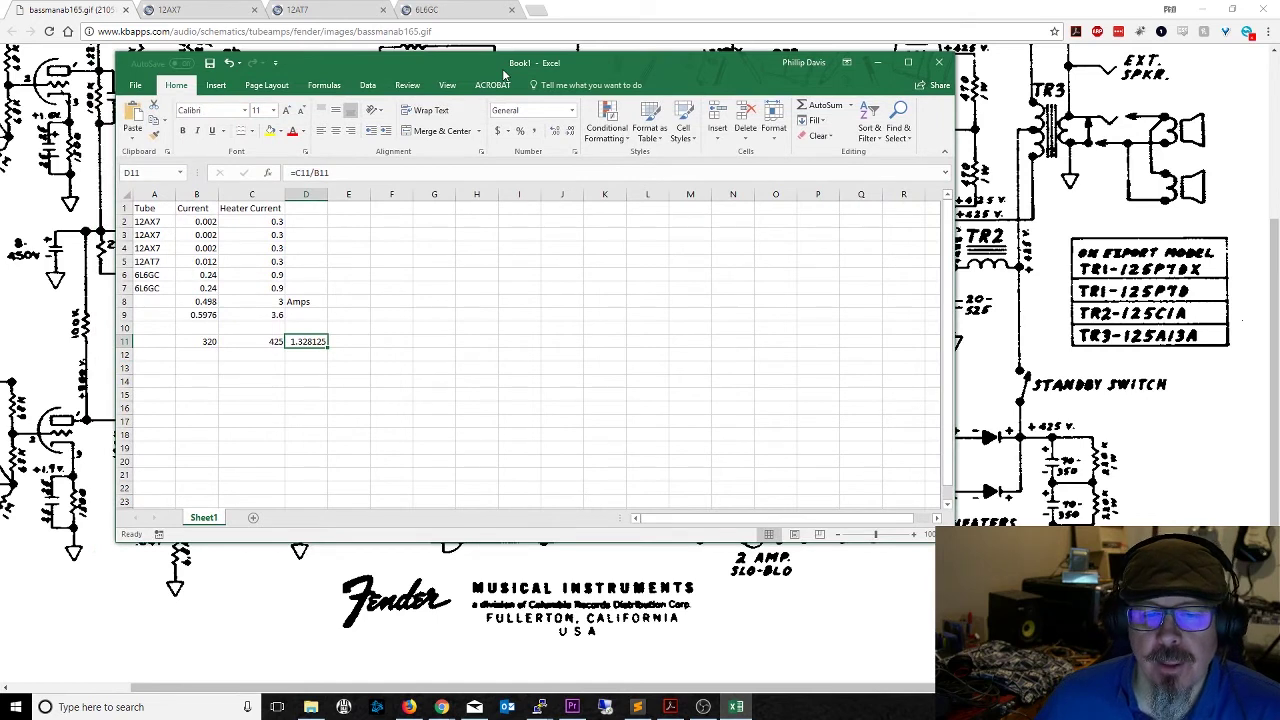